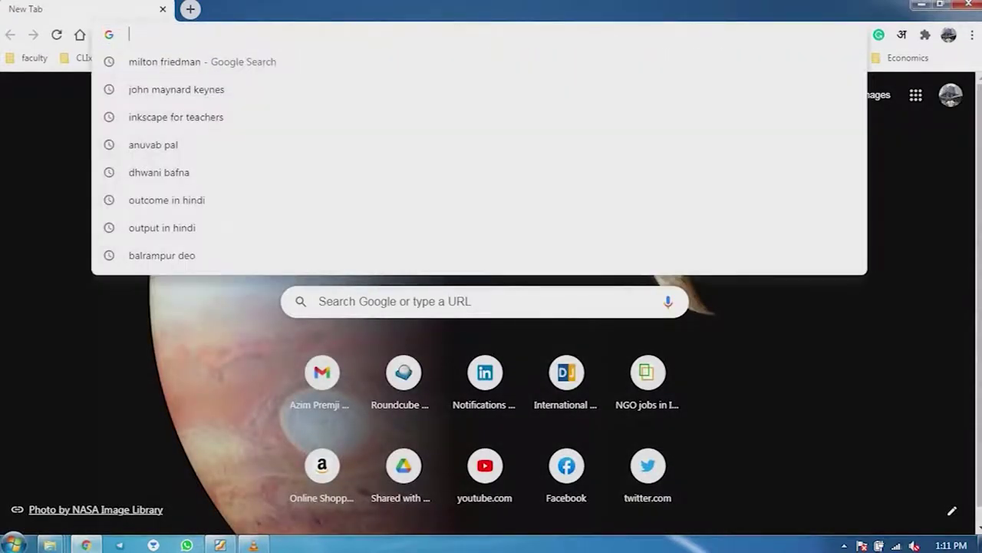
Search Google for 'inkscape download' from the Chrome address bar.
text(in)
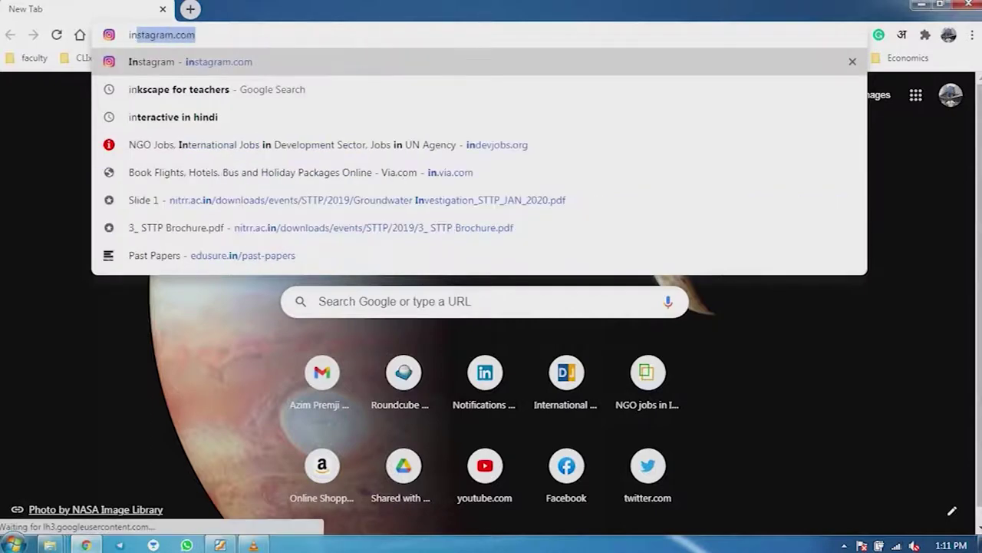
text(ksa)
key(BackSpace)
text(cape)
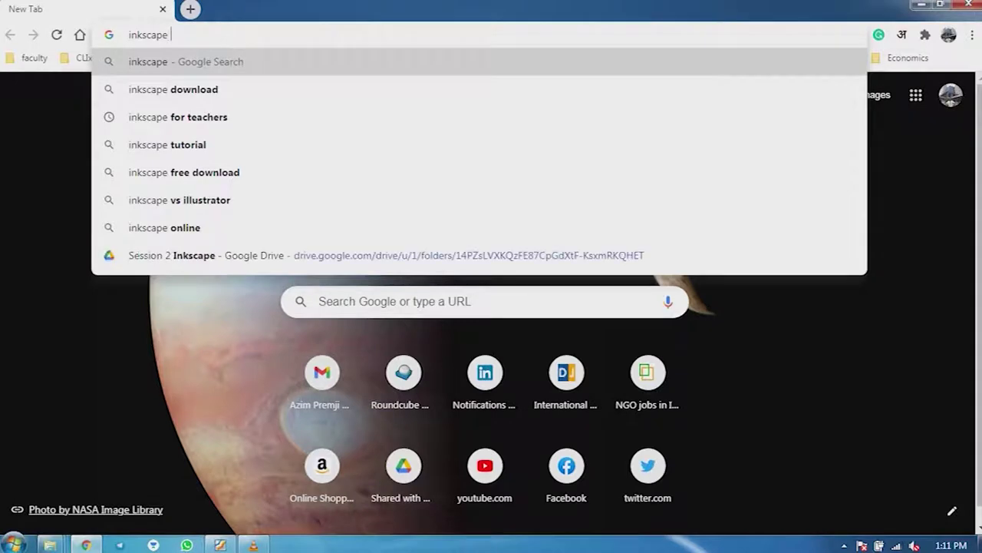
text( downloa)
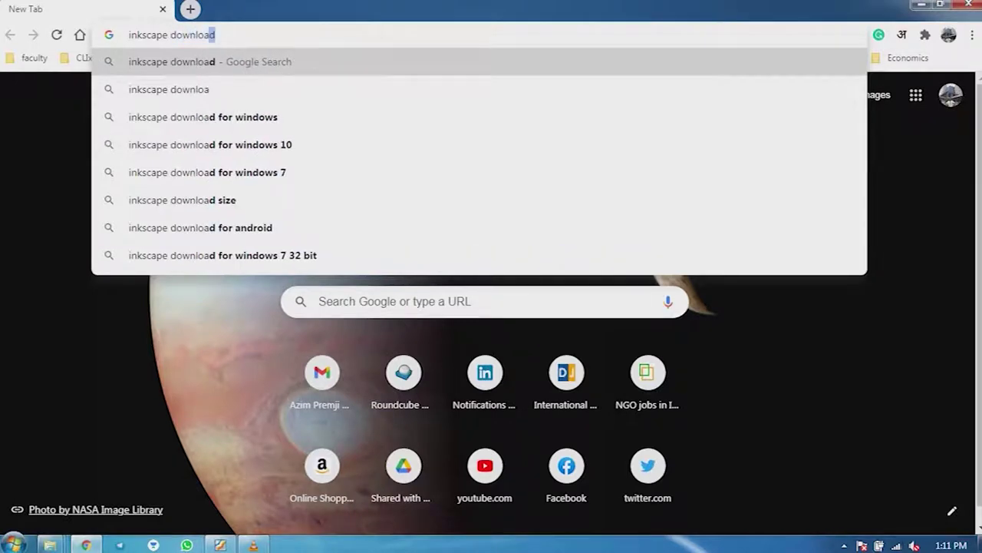
text(d)
key(Return)
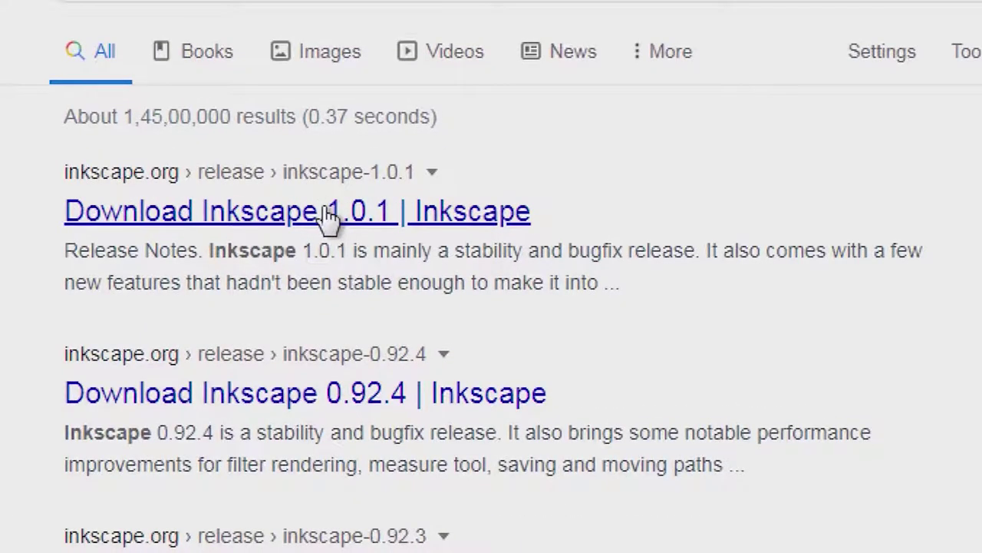
Open the 'Download Inkscape 1.0.1' result and choose its Windows version.
click(328, 209)
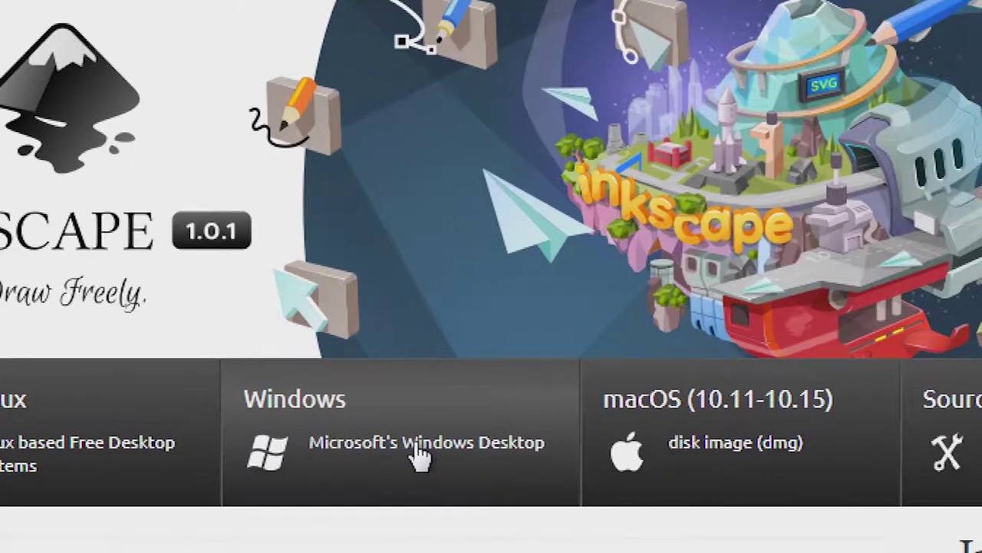
click(422, 458)
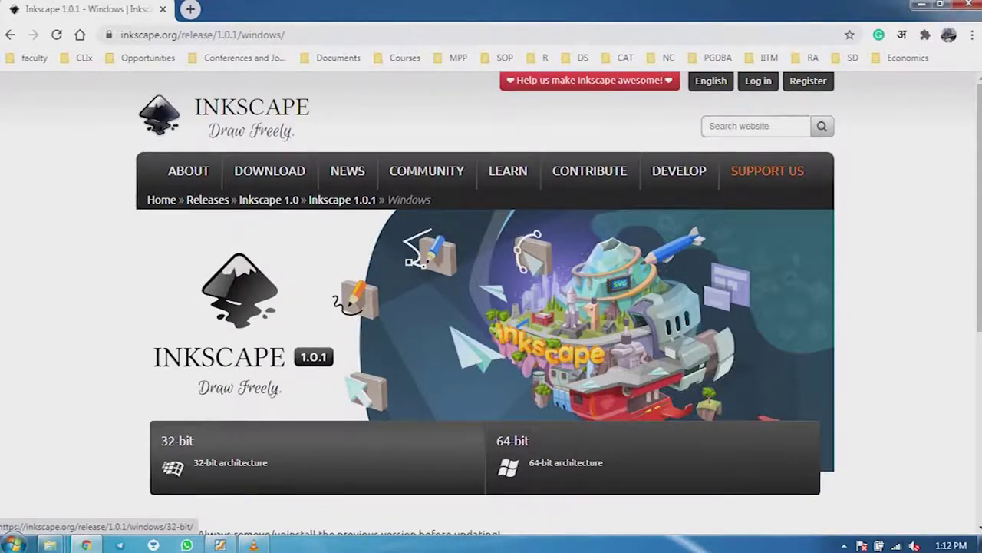
Pick the 64-bit build and download inkscape-1.0.1-x64.exe as the .exe installer.
click(537, 461)
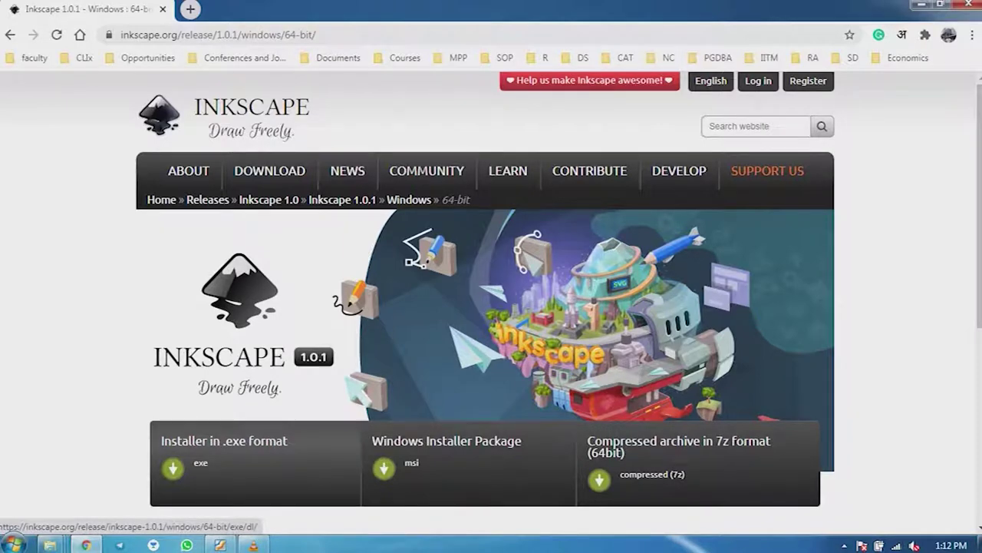
click(173, 468)
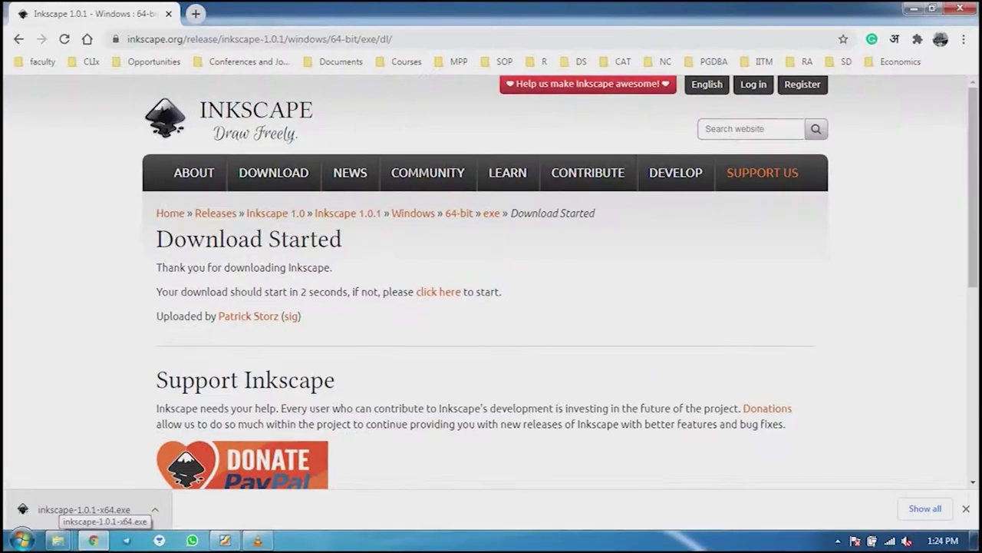
Show the downloaded installer in the Downloads folder and run inkscape-1.0.1-x64.
click(154, 509)
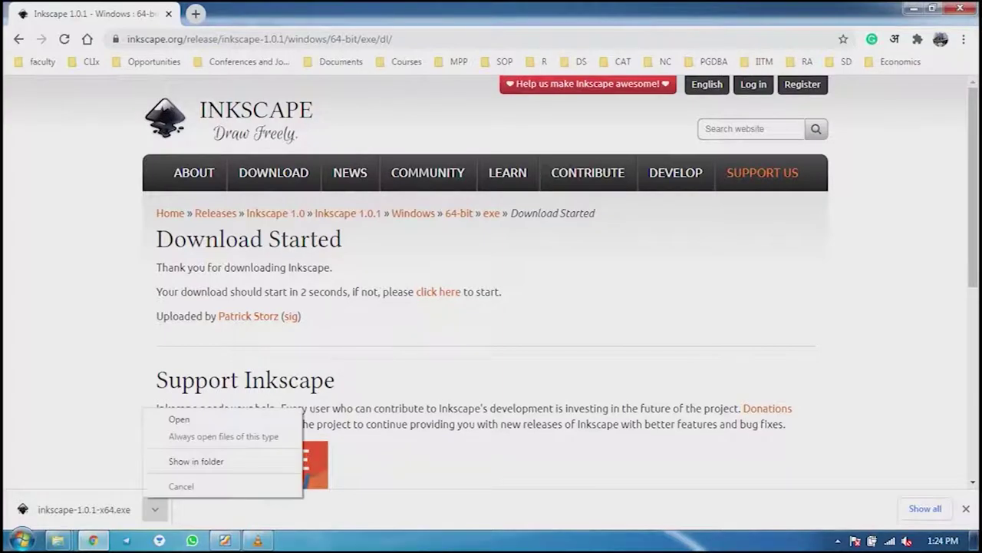
click(196, 461)
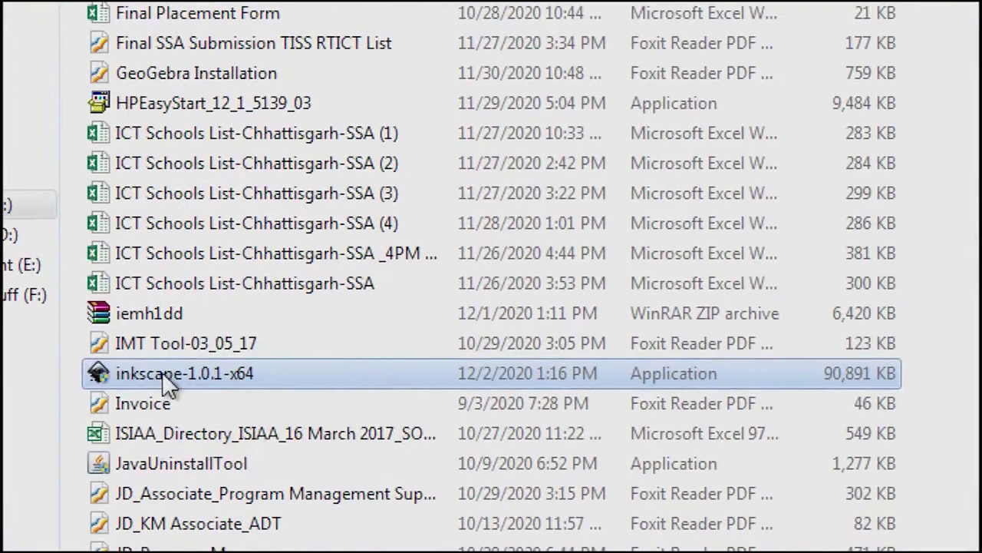
right_click(164, 376)
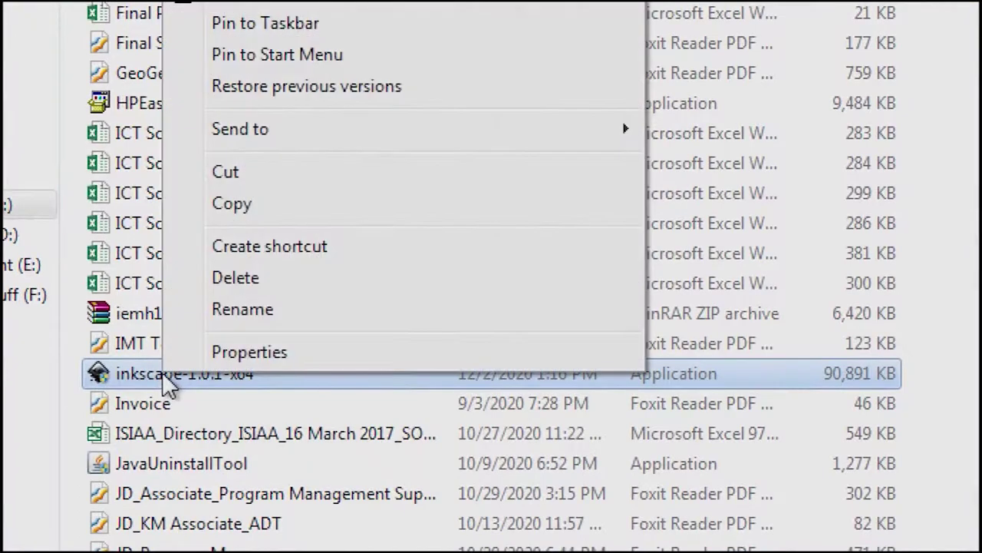
double_click(163, 377)
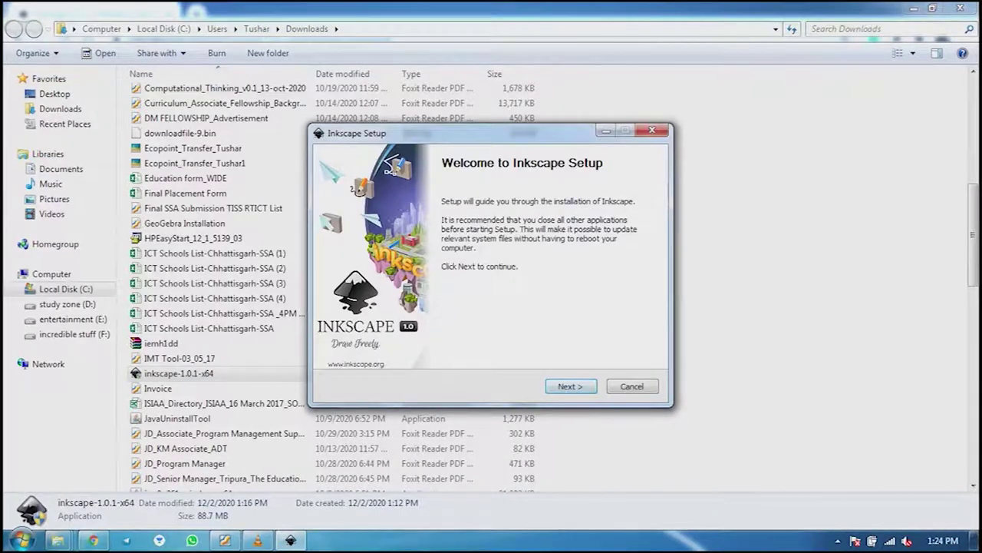
Accept the licence, add Inkscape to PATH for all users, and install with default folders.
key(Return)
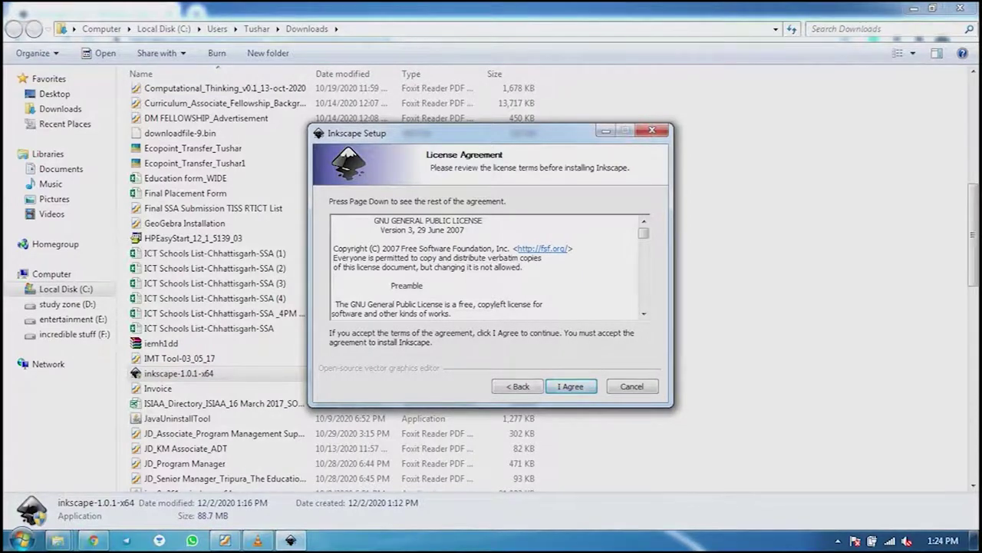
key(Return)
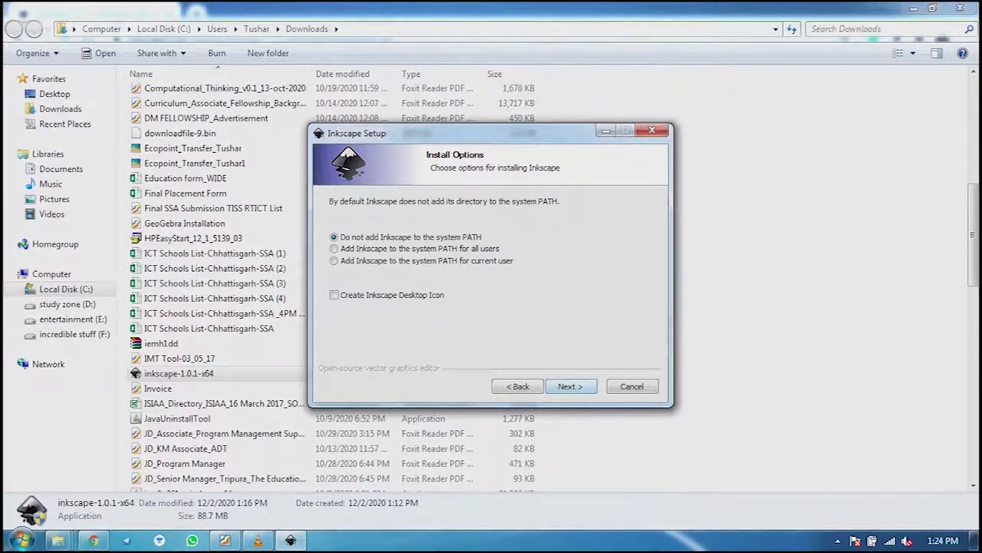
click(334, 248)
key(Return)
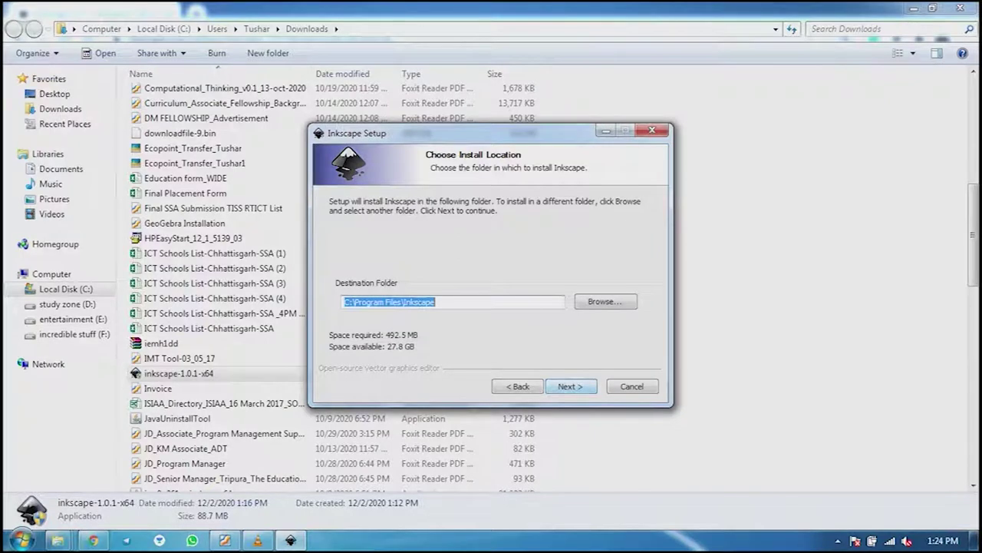
key(Return)
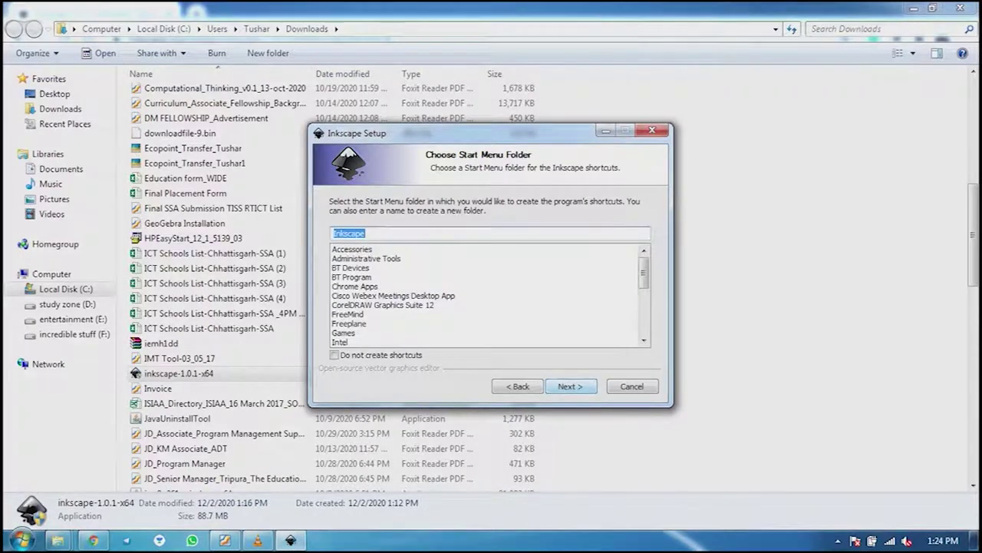
key(Return)
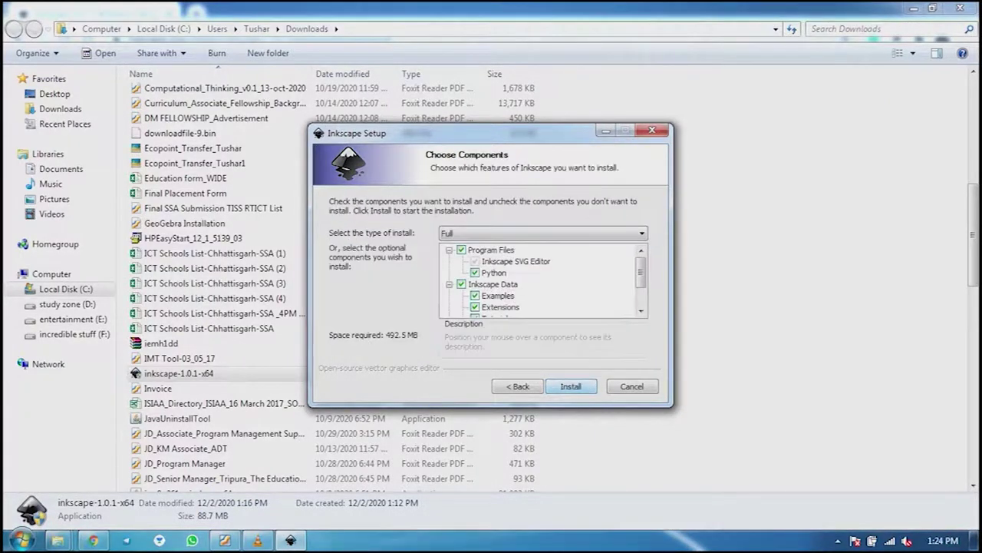
key(Return)
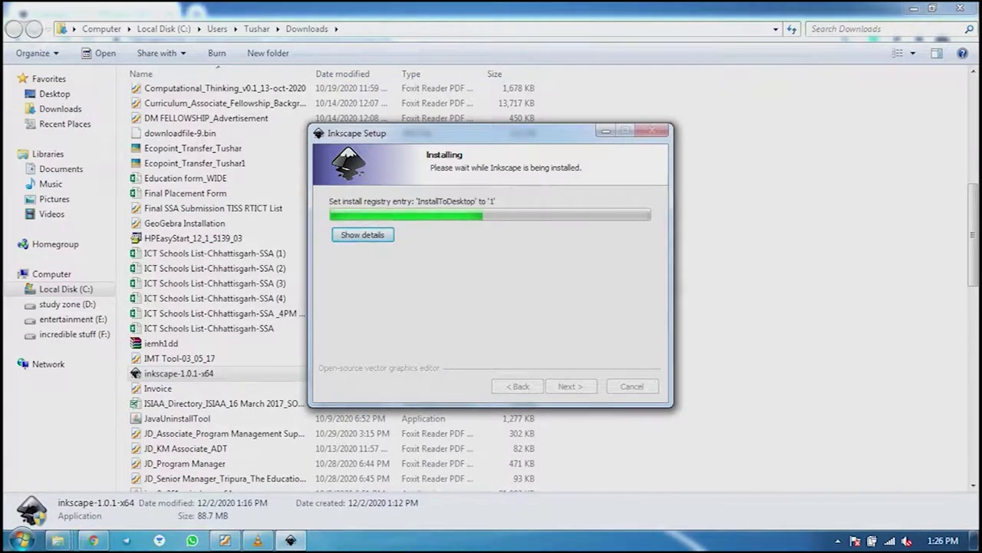
Wait while the installer passes halfway and writes registry entries like InstallToDesktop.
scroll(218, 287, up, 9)
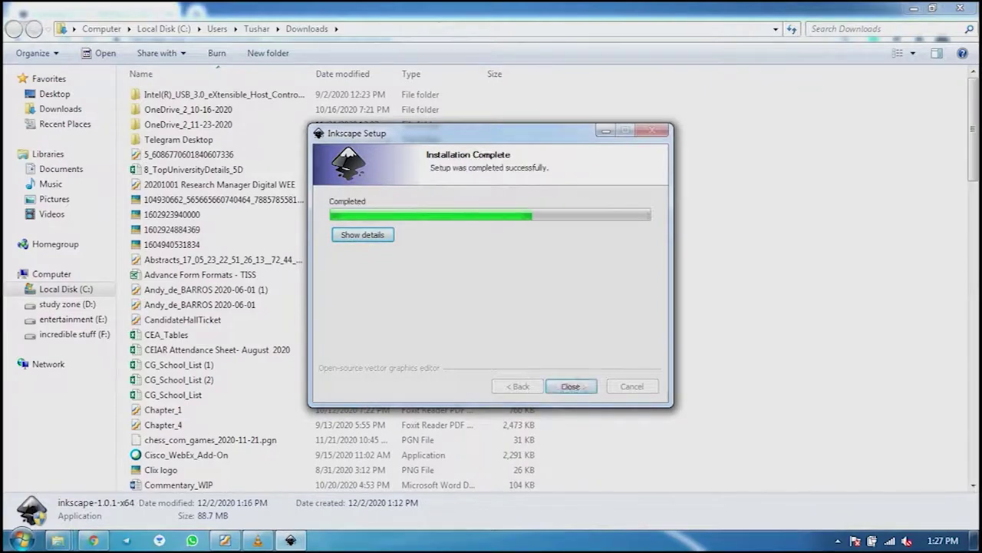